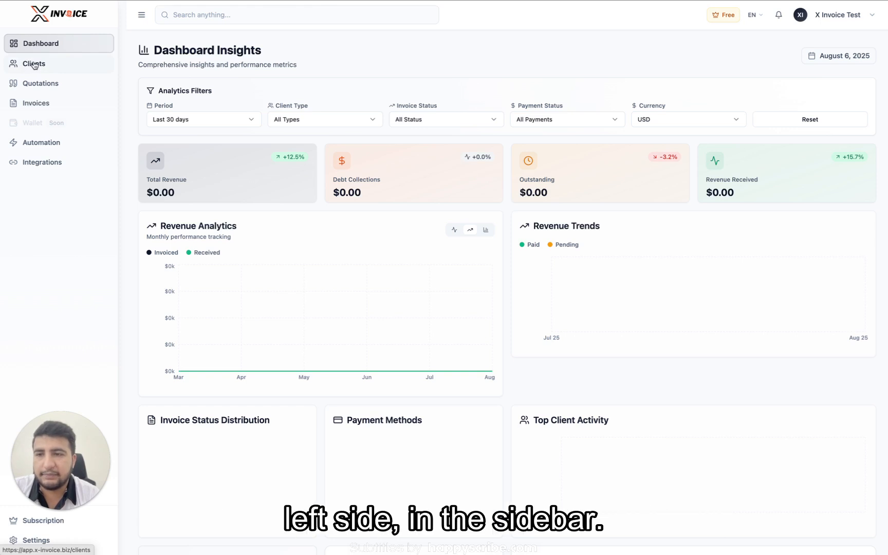
Step: Go to the Clients page and begin adding a client from the empty list
left_click(38, 65)
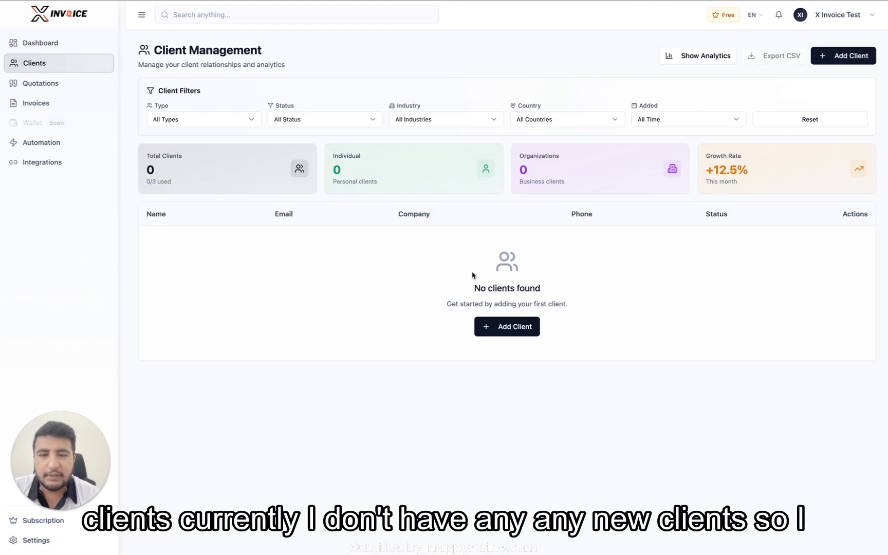
left_click(496, 327)
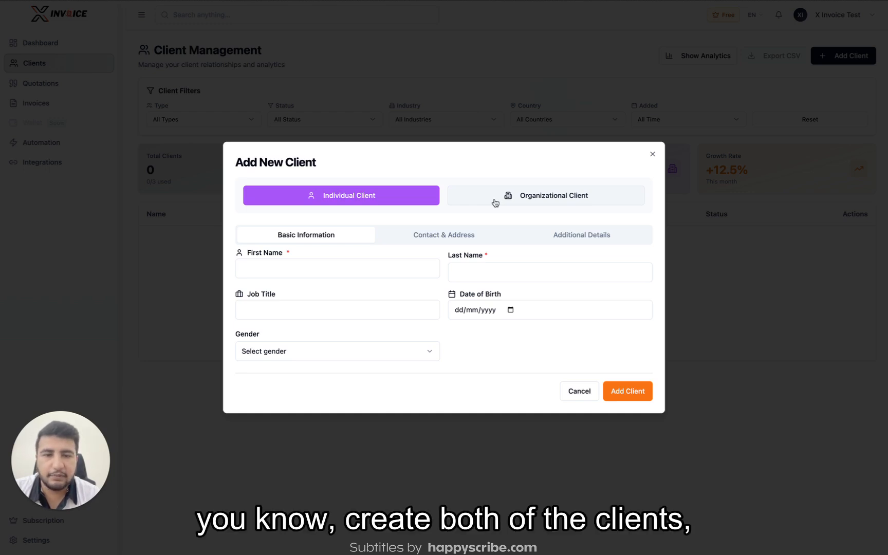
Step: Enter the individual client's first and last name, then bring up Contact & Address
left_click(297, 268)
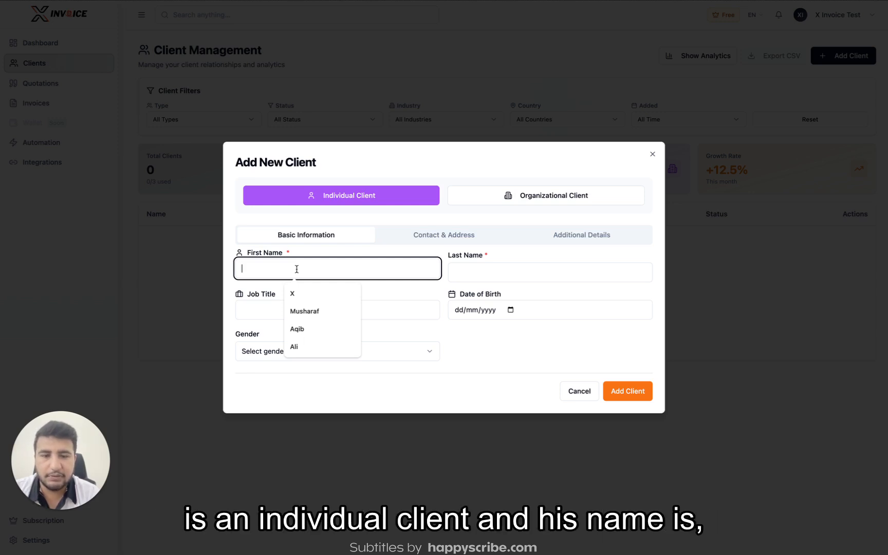
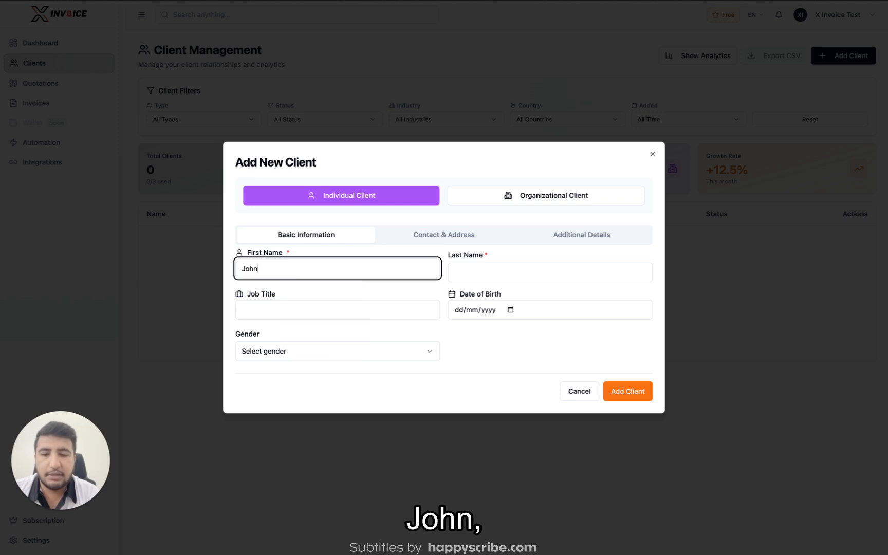
key("Tab")
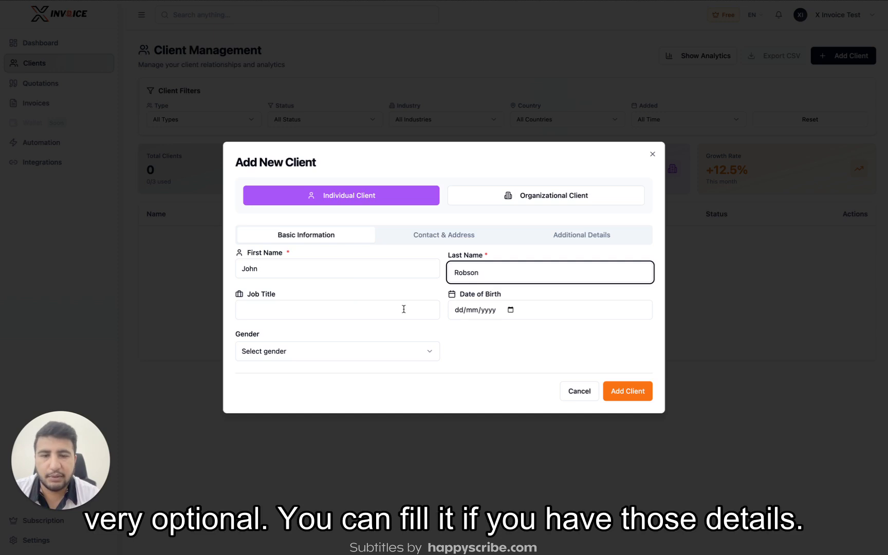
left_click(474, 330)
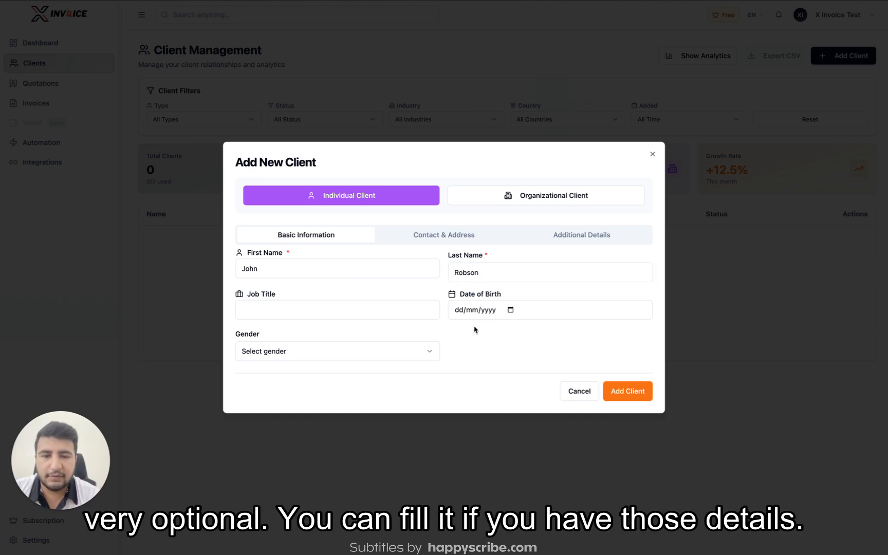
left_click(468, 235)
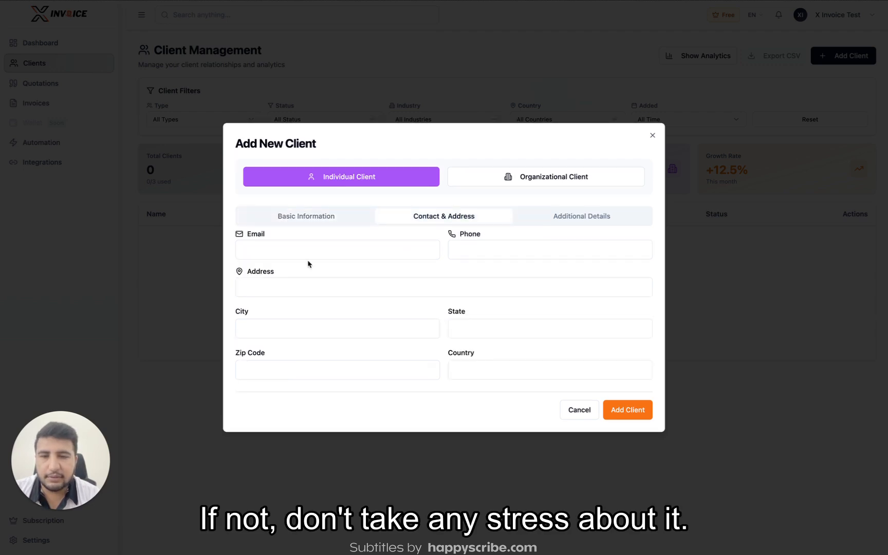
Step: Fill the client's e-mail from saved suggestions, save the client, and begin another client
left_click(382, 249)
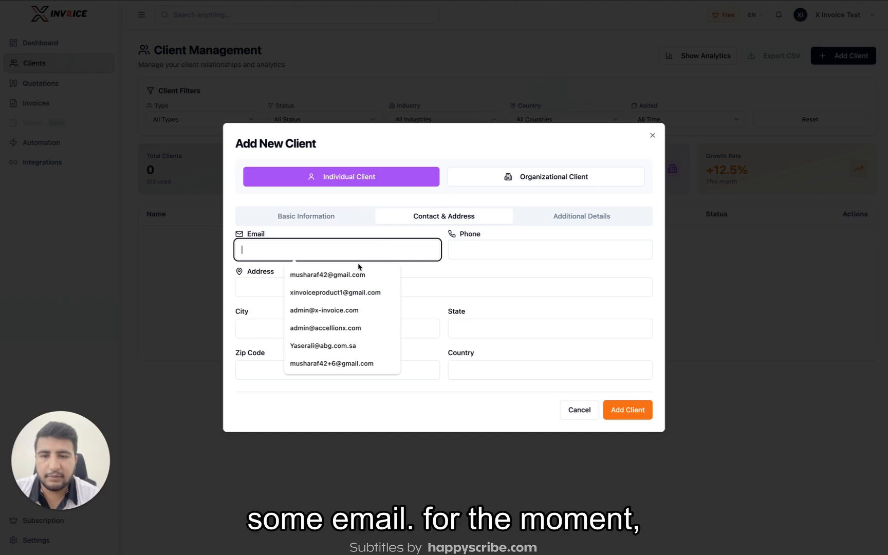
left_click(336, 278)
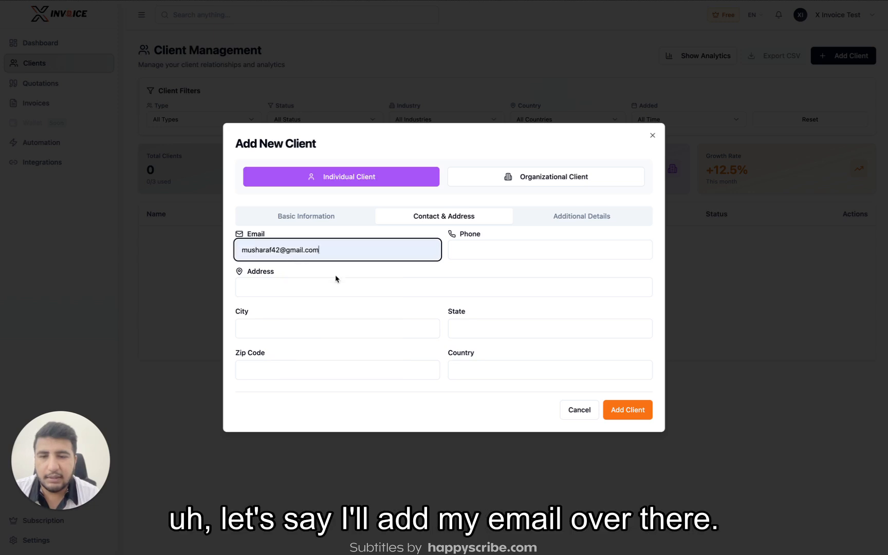
left_click(454, 280)
left_click(581, 218)
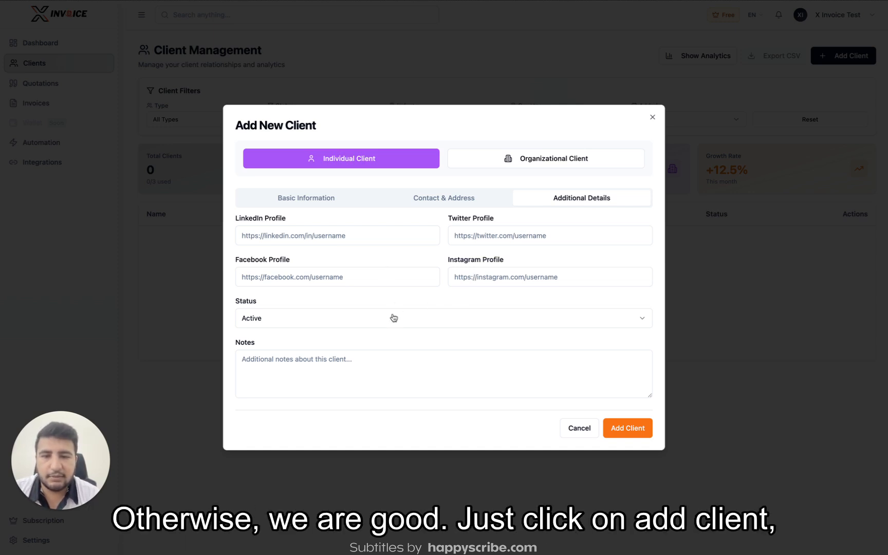
left_click(624, 438)
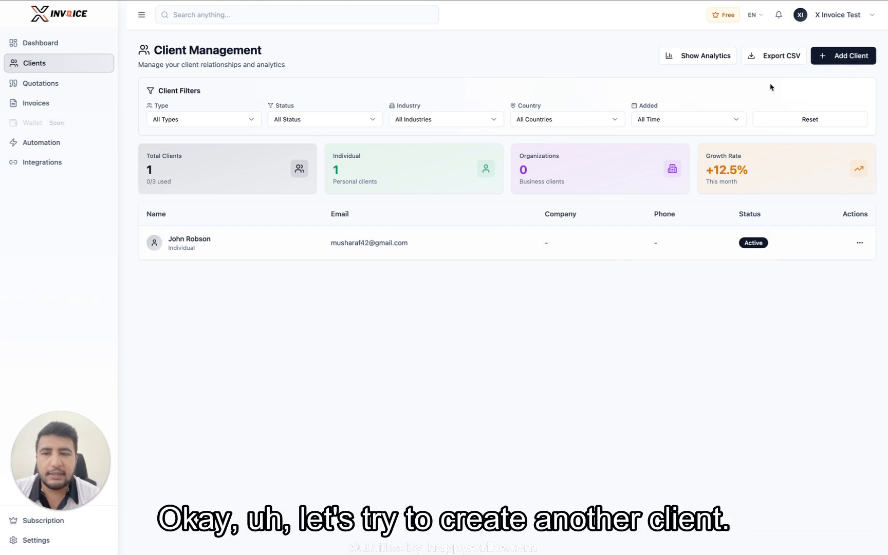
left_click(848, 60)
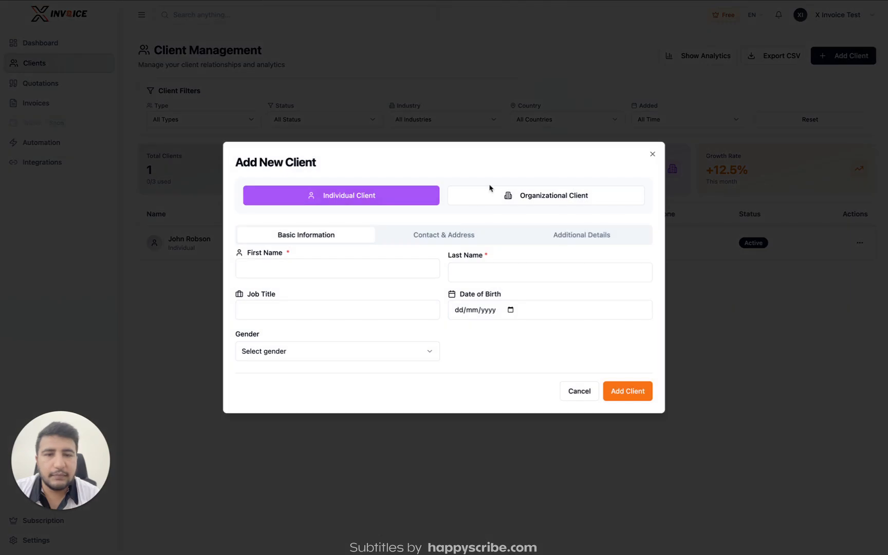
Step: Make the new client an organization named ABC Company in the Tech industry
left_click(501, 200)
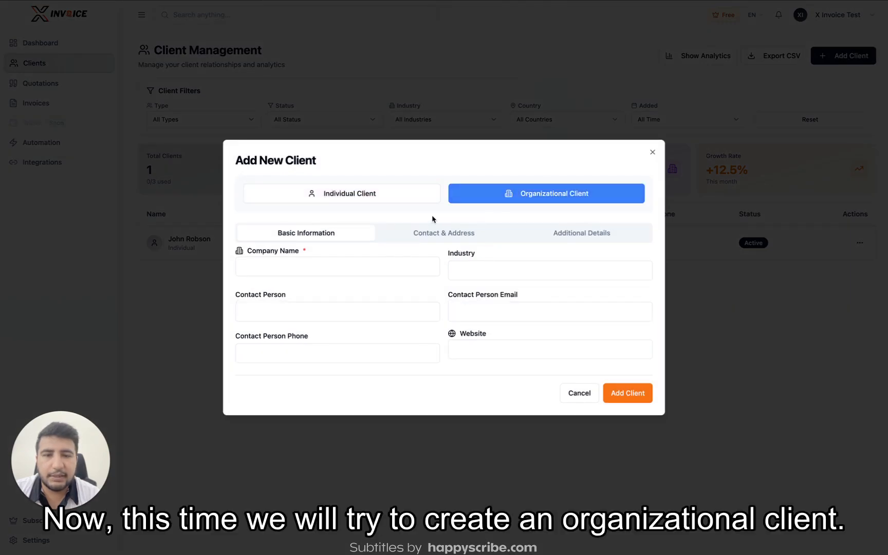
left_click(323, 265)
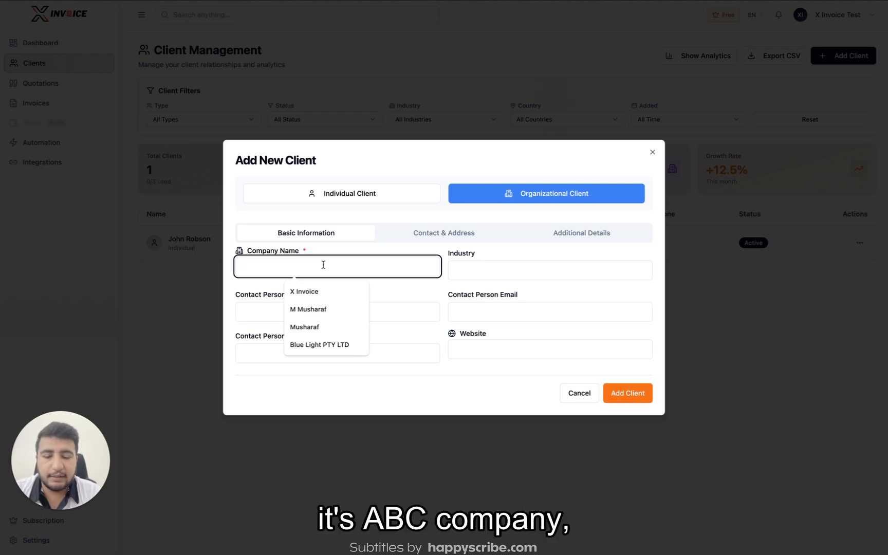
type("ABC Company")
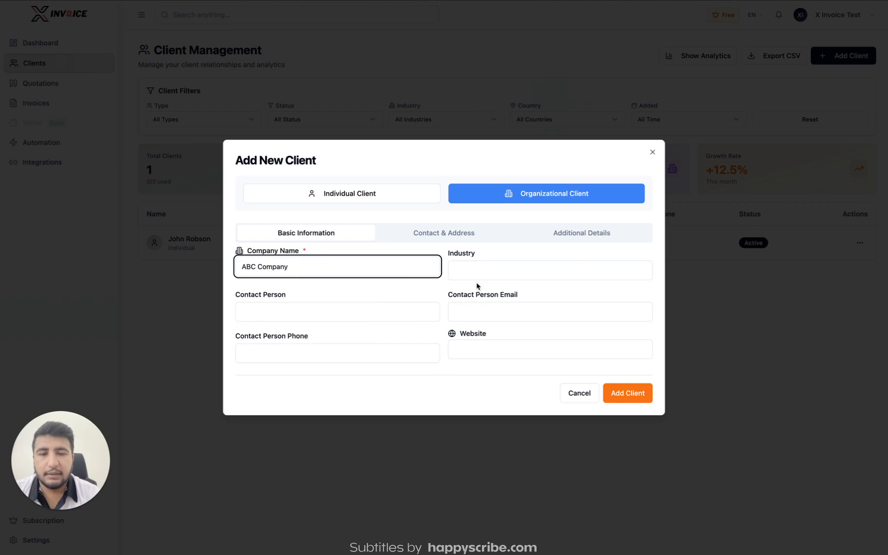
left_click(524, 274)
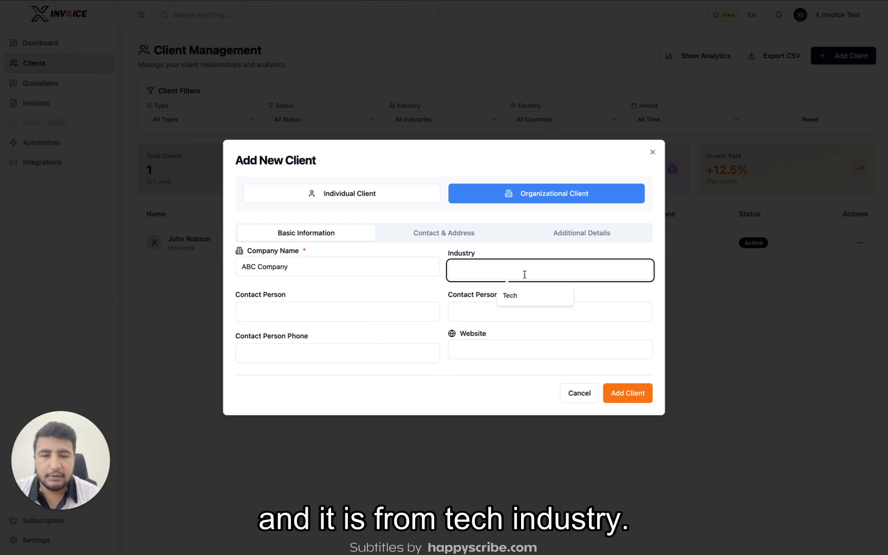
type("Tech")
Step: Enter the contact person's name and e-mail address, then show the address fields
left_click(339, 311)
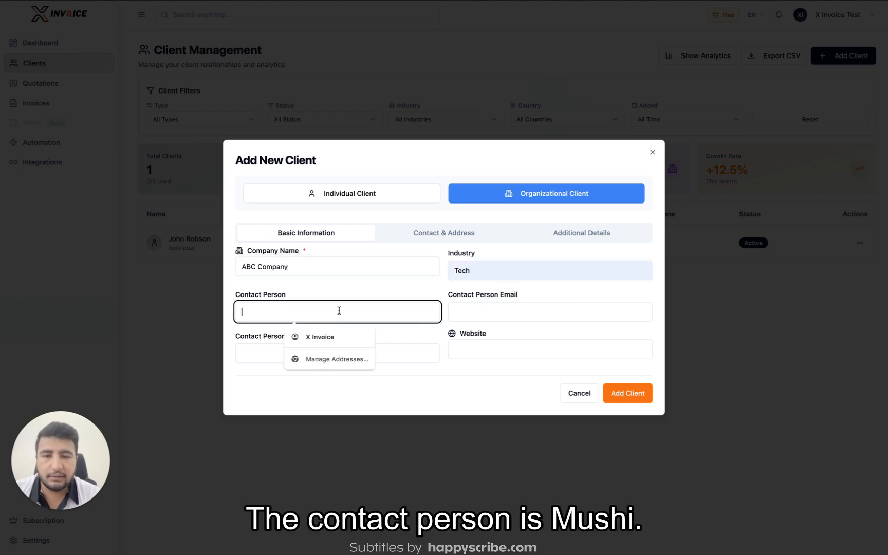
type("Mushi")
left_click(468, 298)
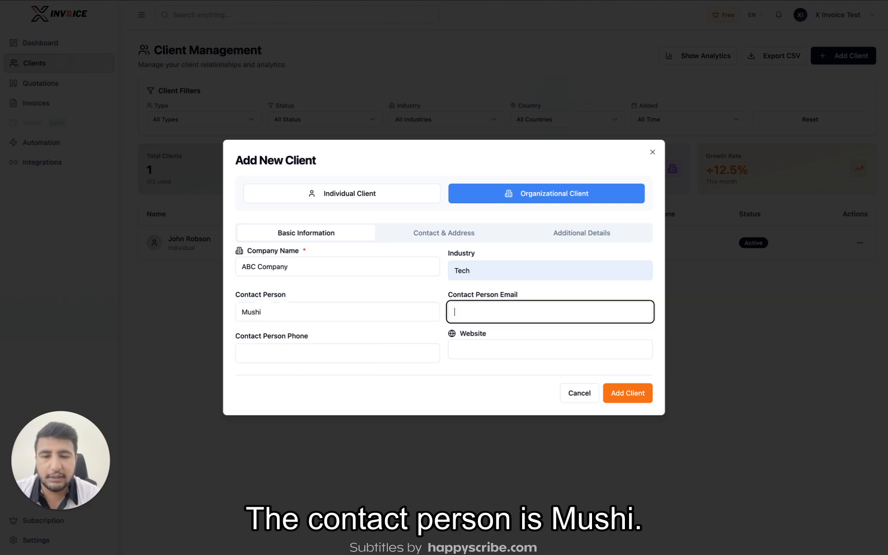
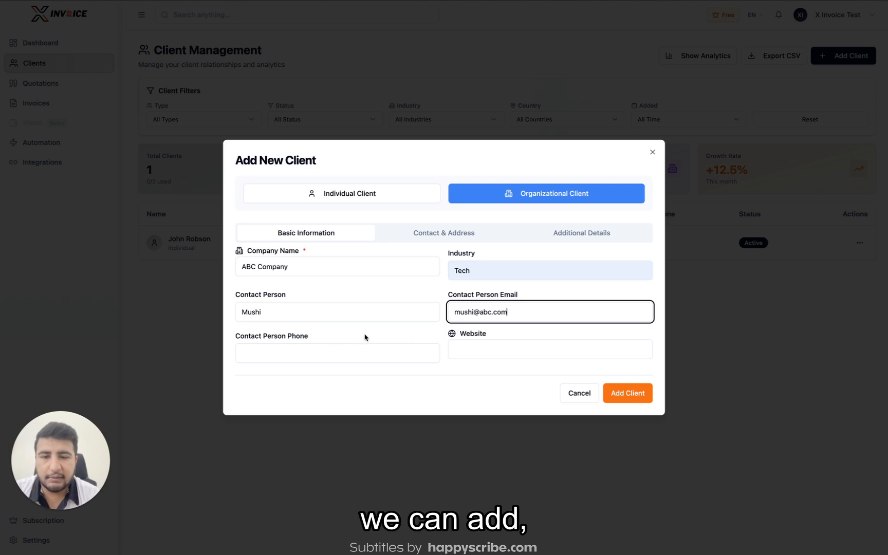
left_click(426, 239)
left_click(310, 248)
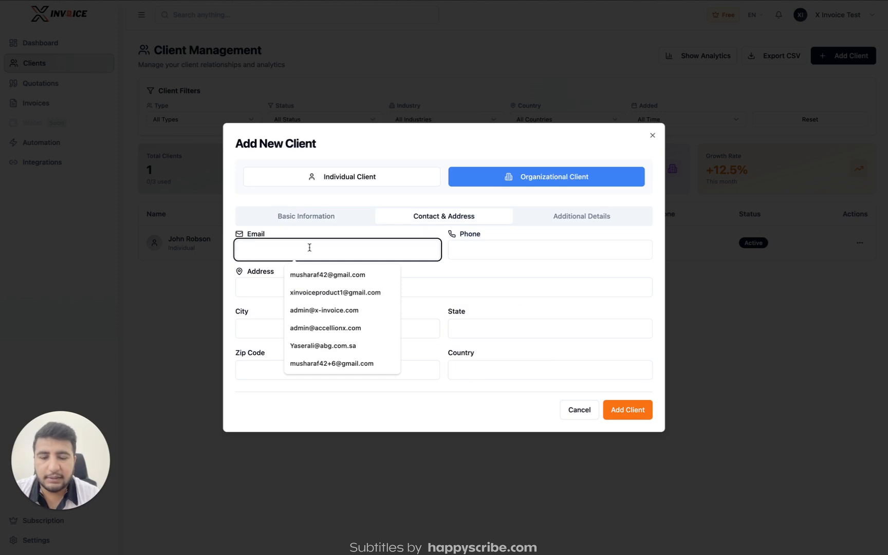
Step: Fill ABC Company's e-mail from saved suggestions and save the organizational client
left_click(335, 292)
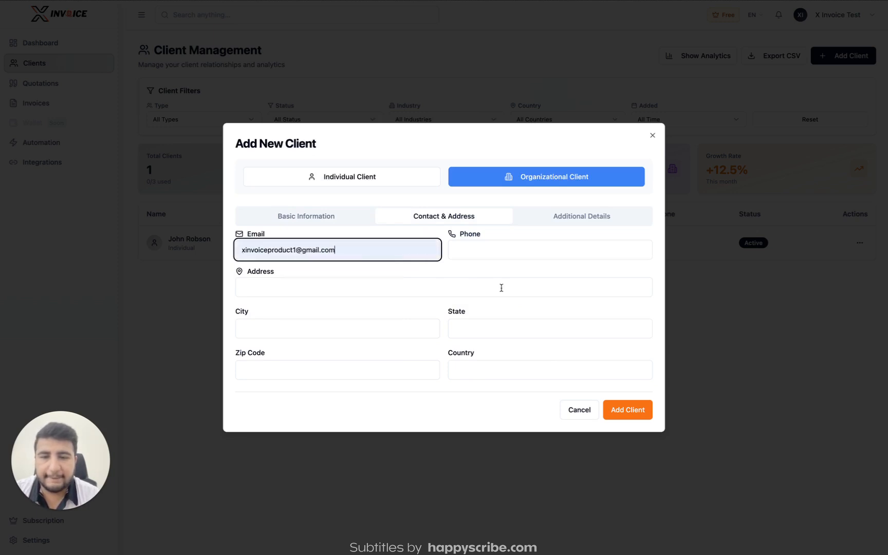
left_click(462, 252)
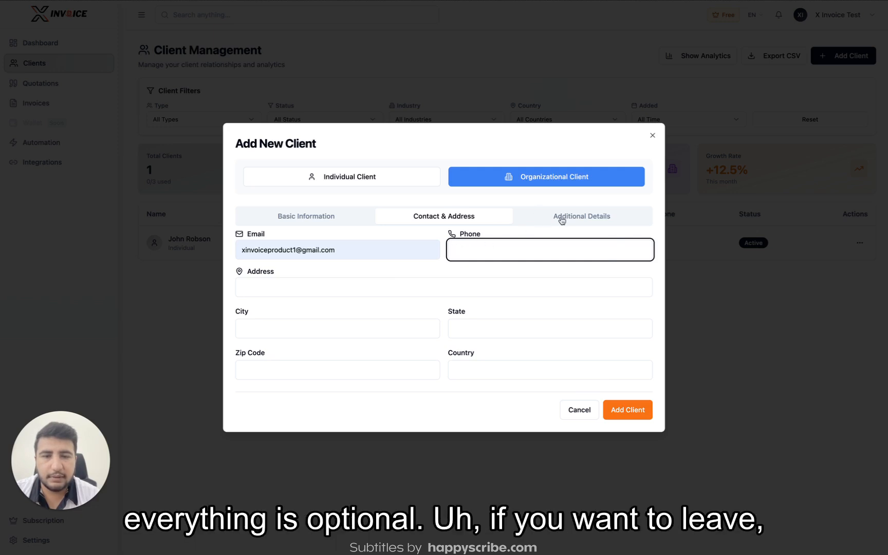
left_click(634, 411)
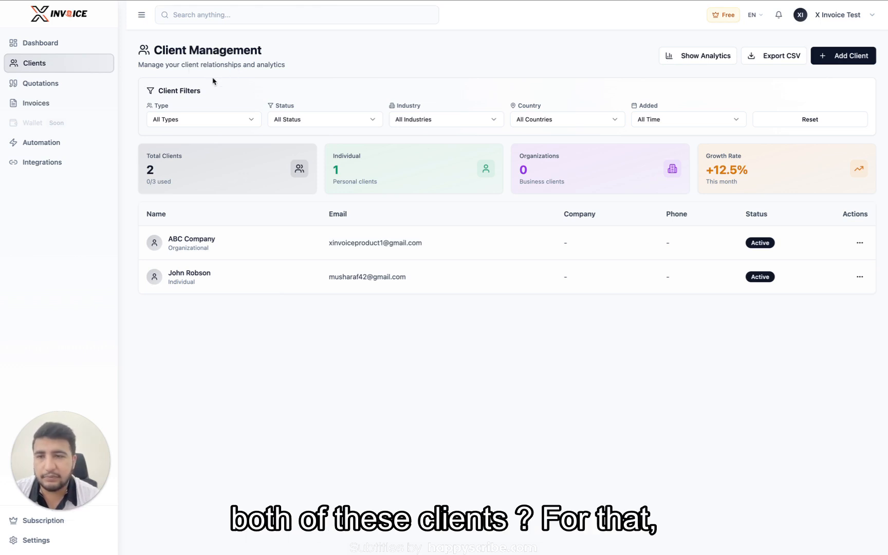
left_click(60, 102)
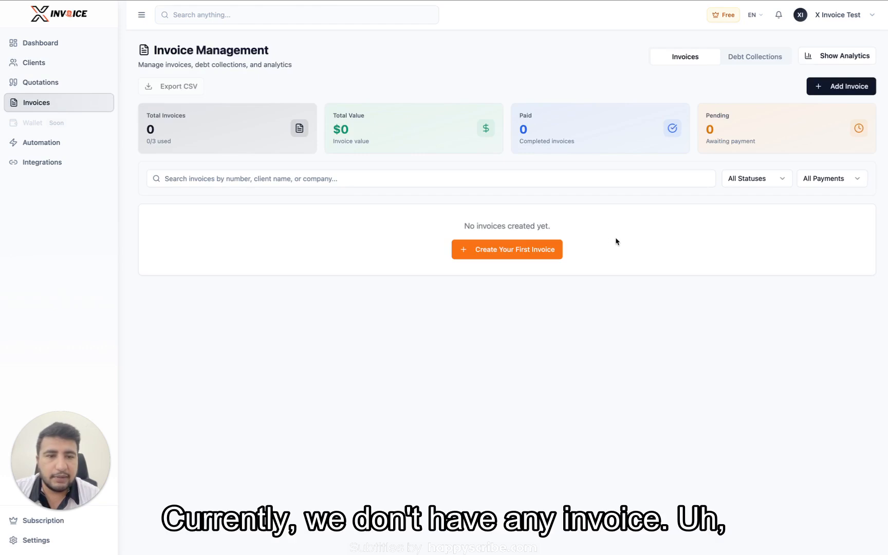
Step: Create the first invoice, auto-numbered INV-0001, from the empty invoice list
left_click(511, 250)
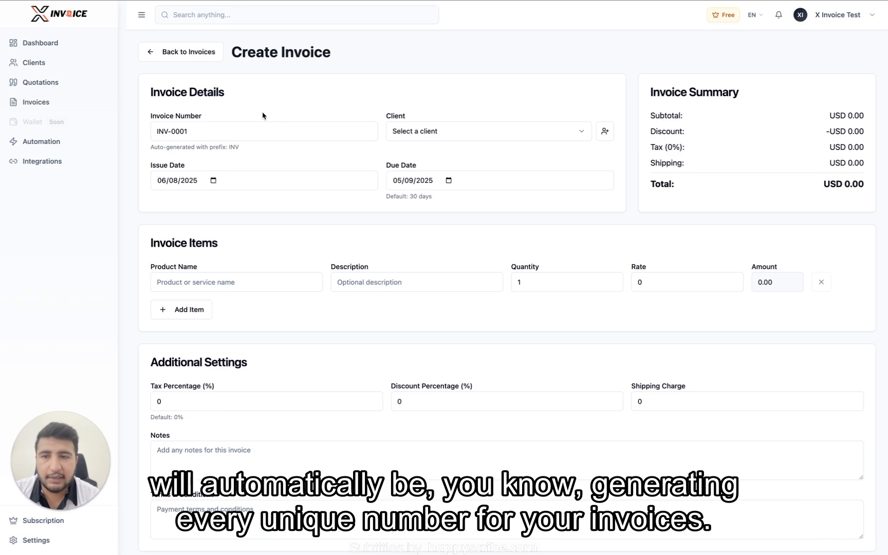
Step: Bill the invoice to ABC Company with a due date of 8 August 2025
left_click(433, 130)
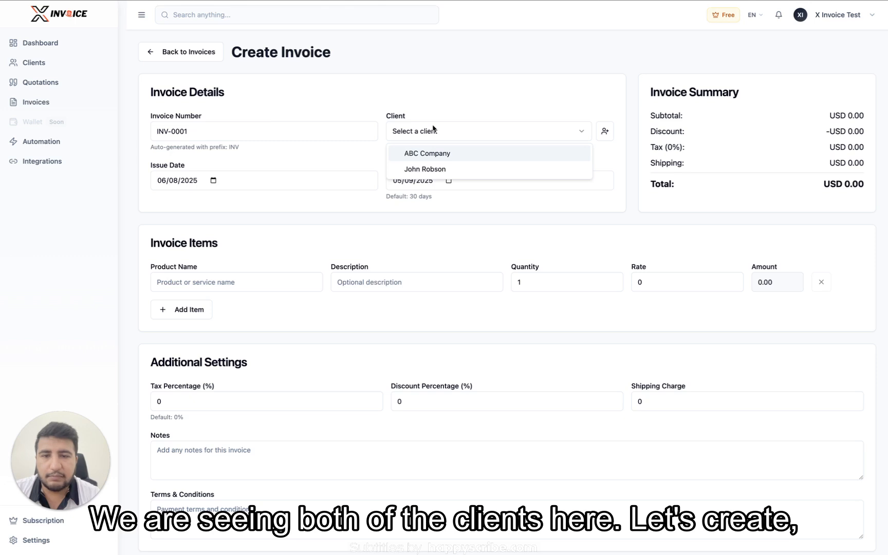
left_click(446, 154)
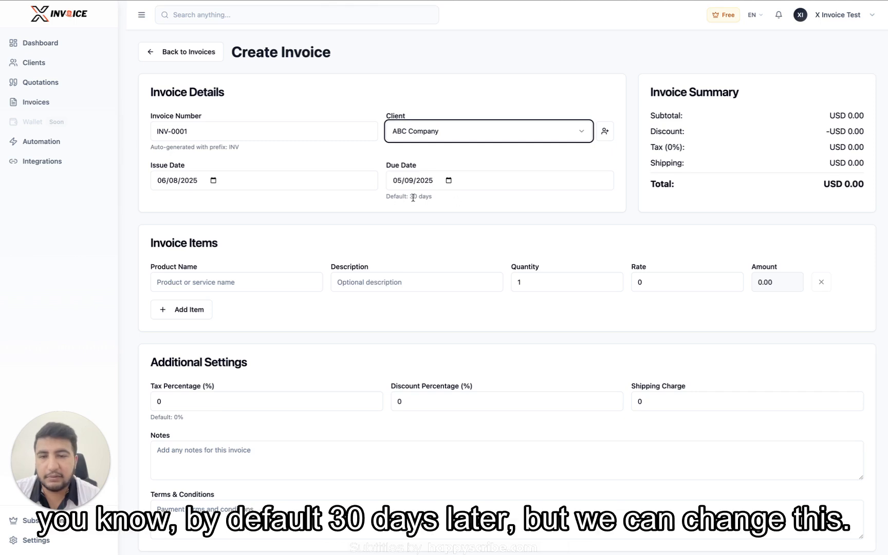
left_click(448, 181)
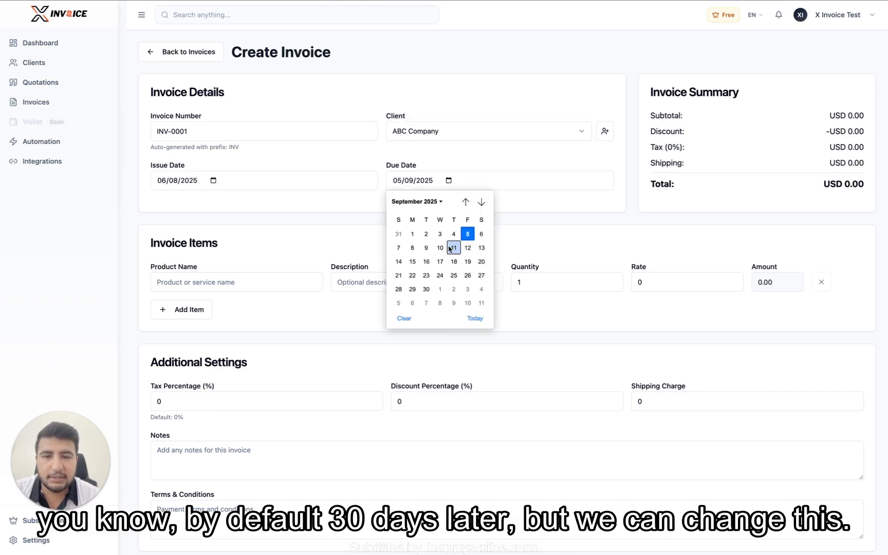
left_click(466, 201)
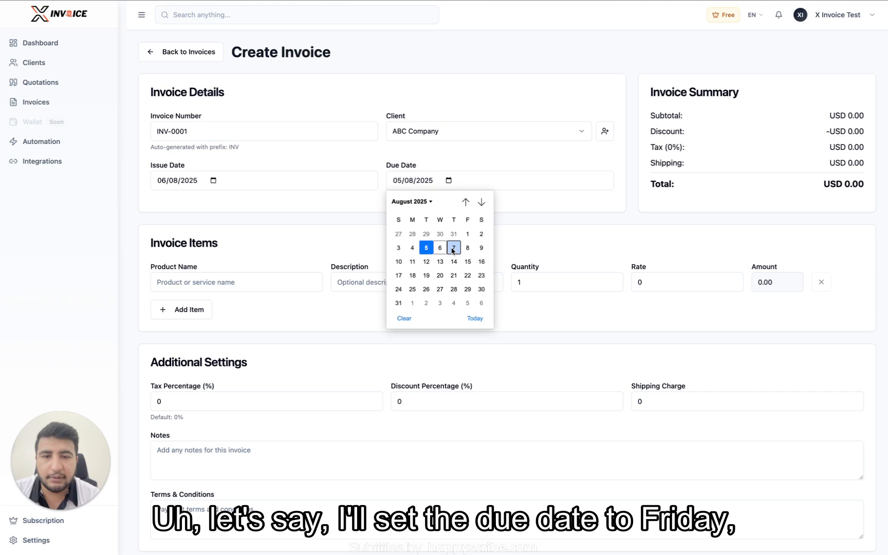
left_click(467, 248)
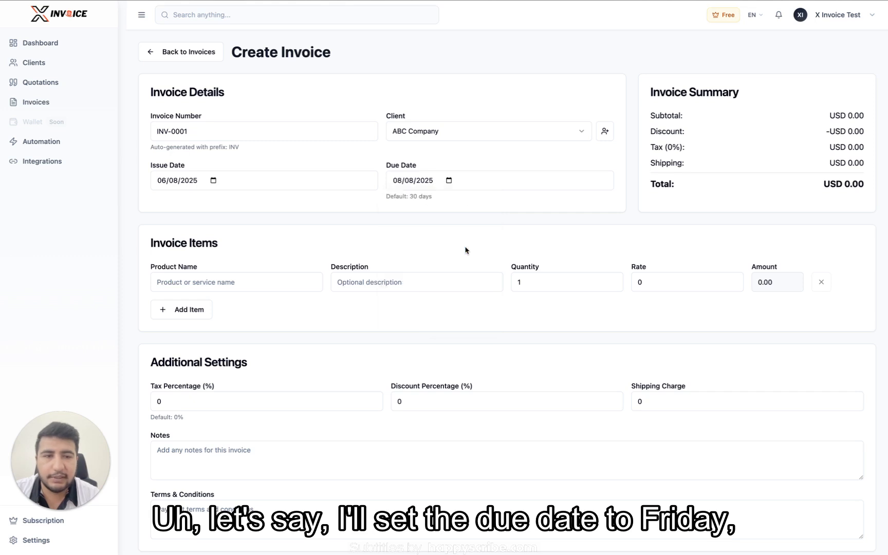
left_click(229, 288)
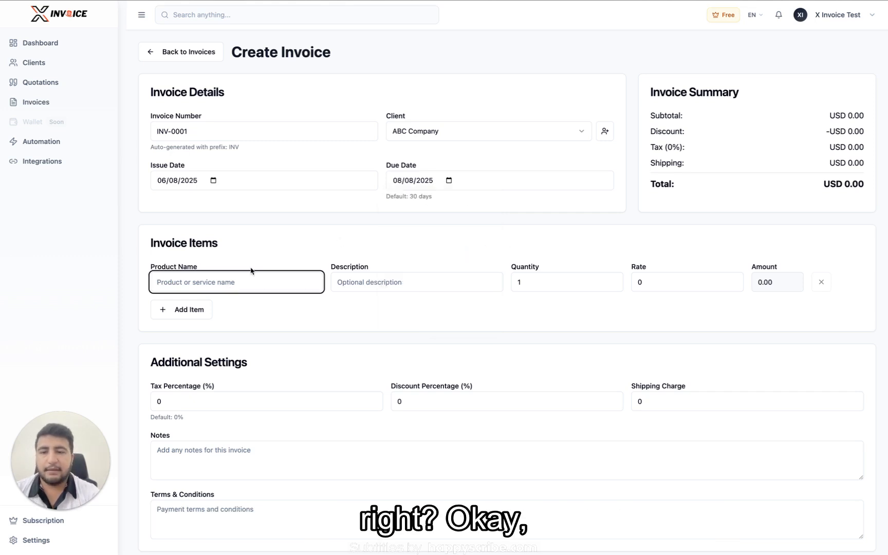
Step: Add item 'Development charges' described 'this is the development for web app', quantity 4, rate 400
left_click(275, 252)
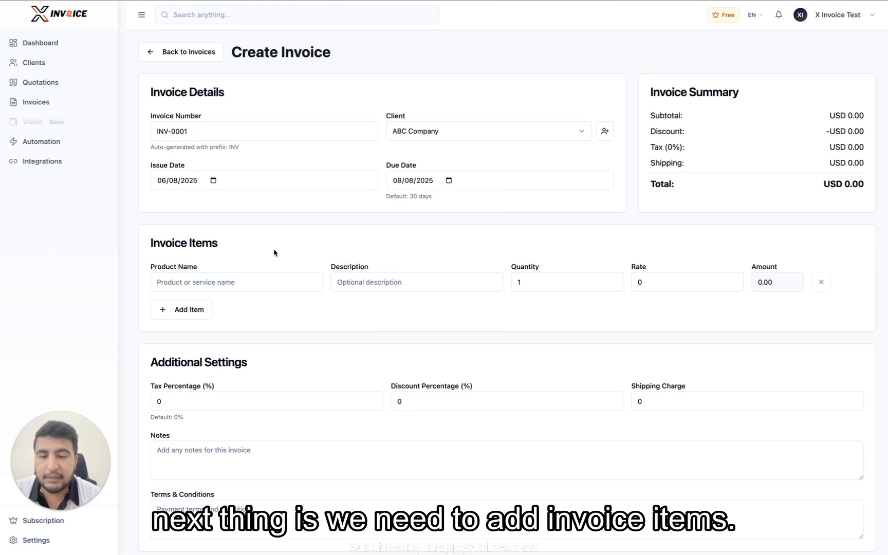
left_click(220, 288)
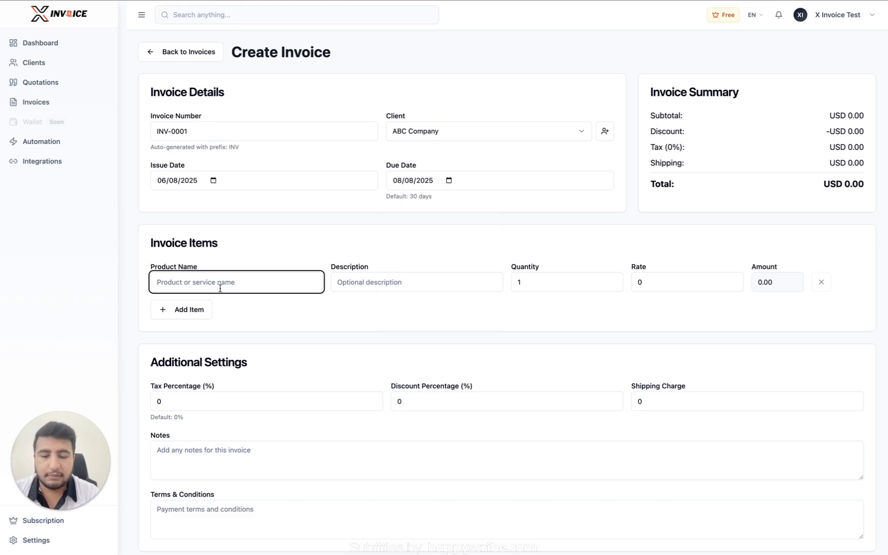
type("D")
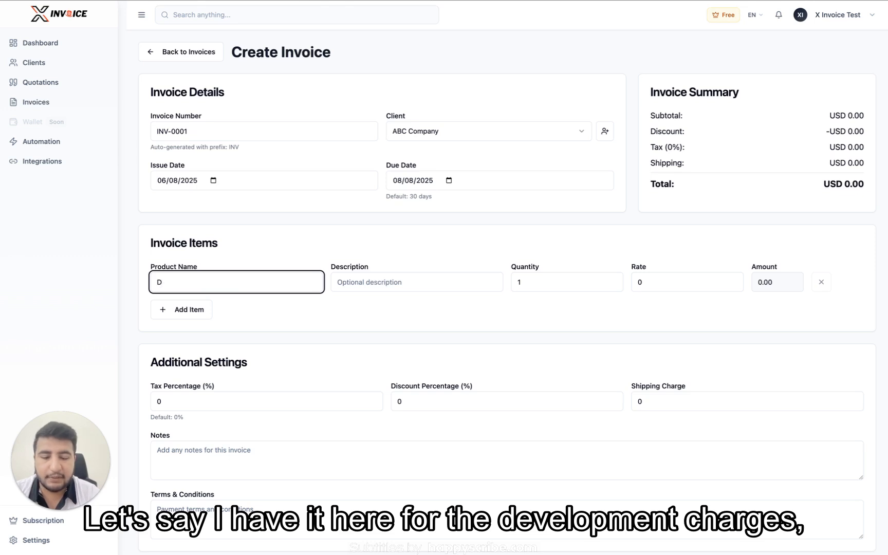
type("evelopment c")
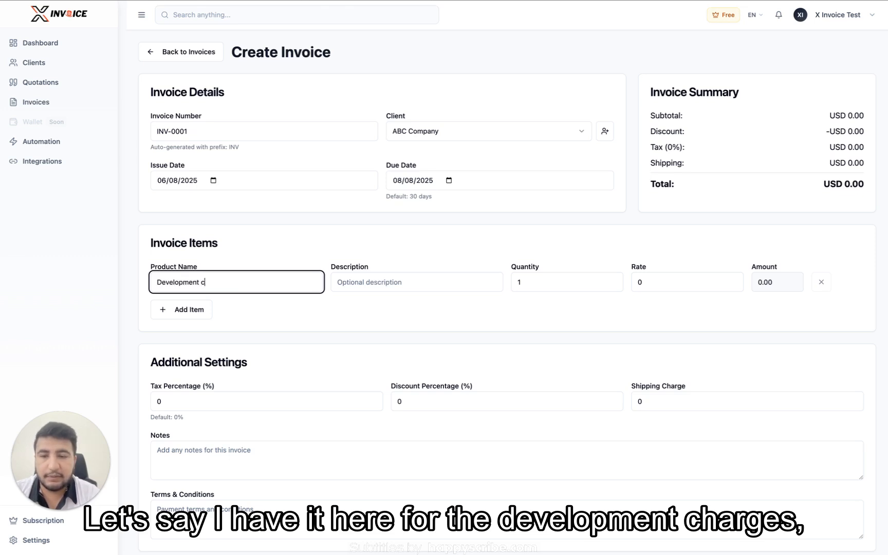
type("harges")
key("Tab")
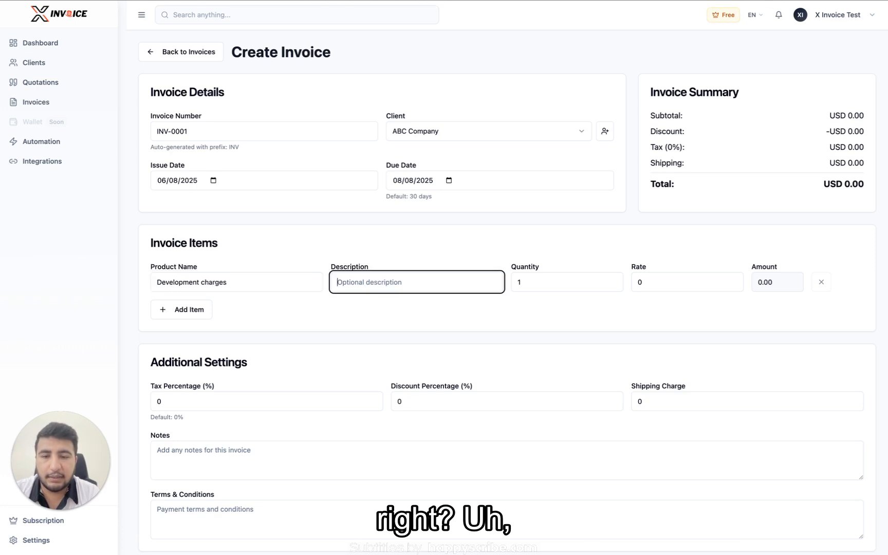
type("this is th")
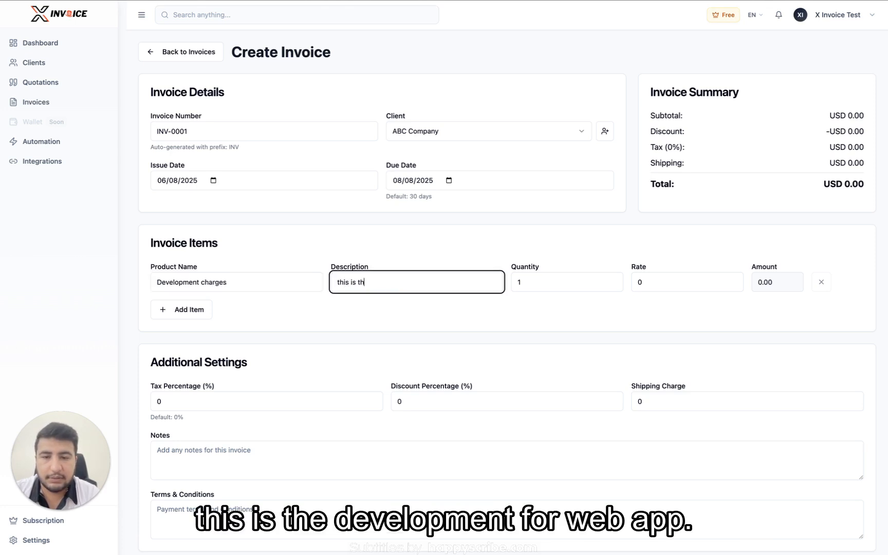
type("e development for ")
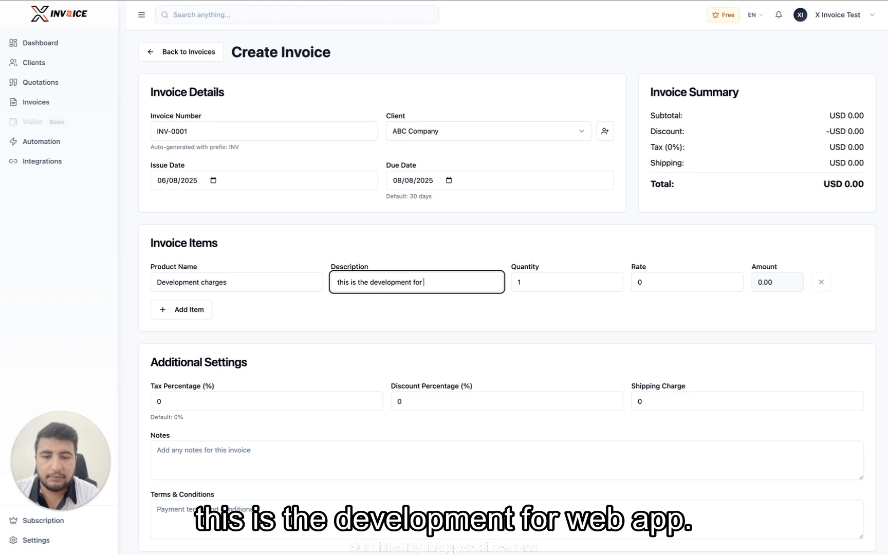
type("web app")
key("Tab")
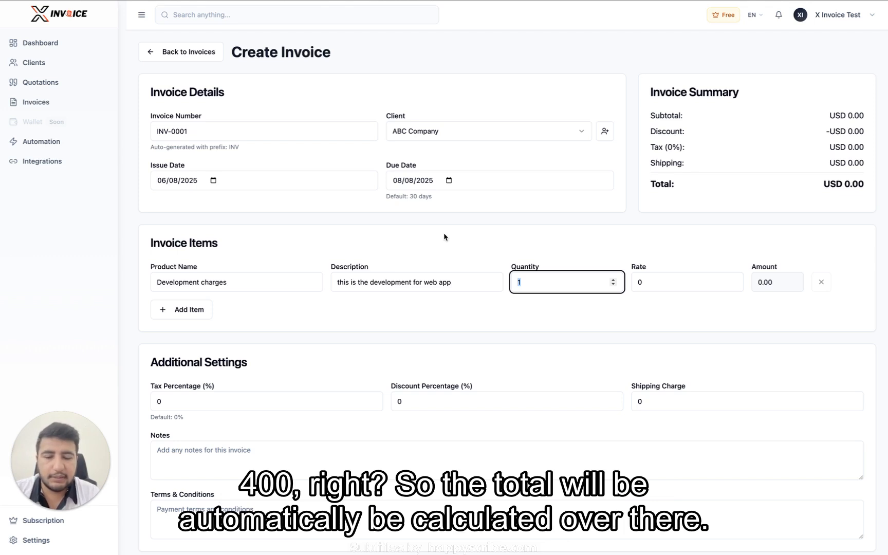
type("4")
key("Tab")
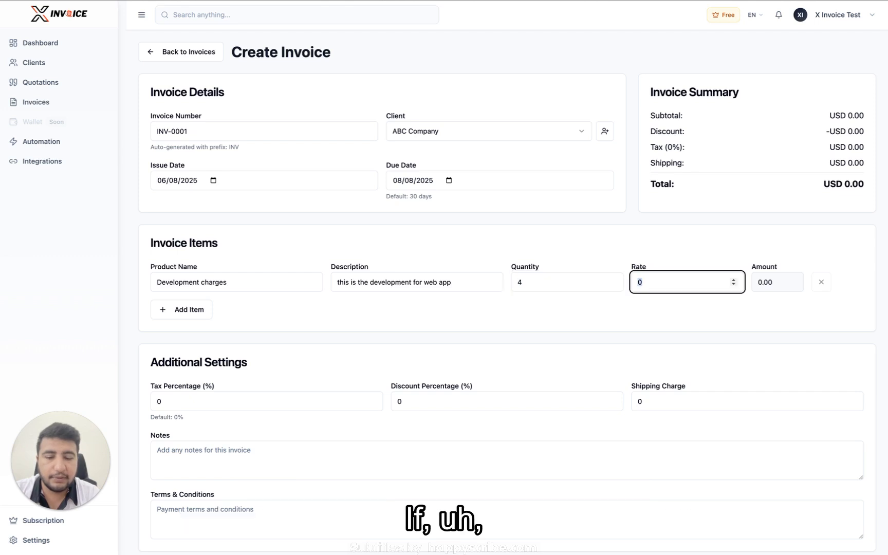
type("400")
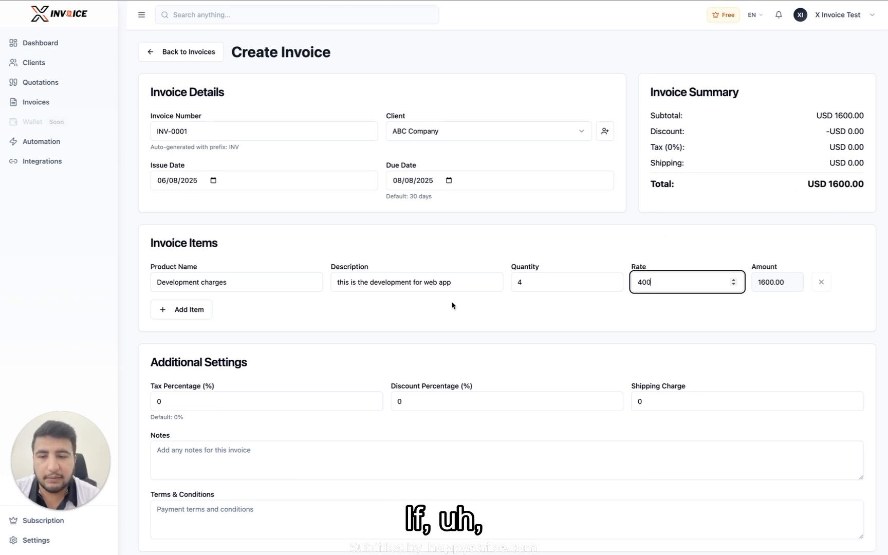
scroll(452, 305, "down", 2)
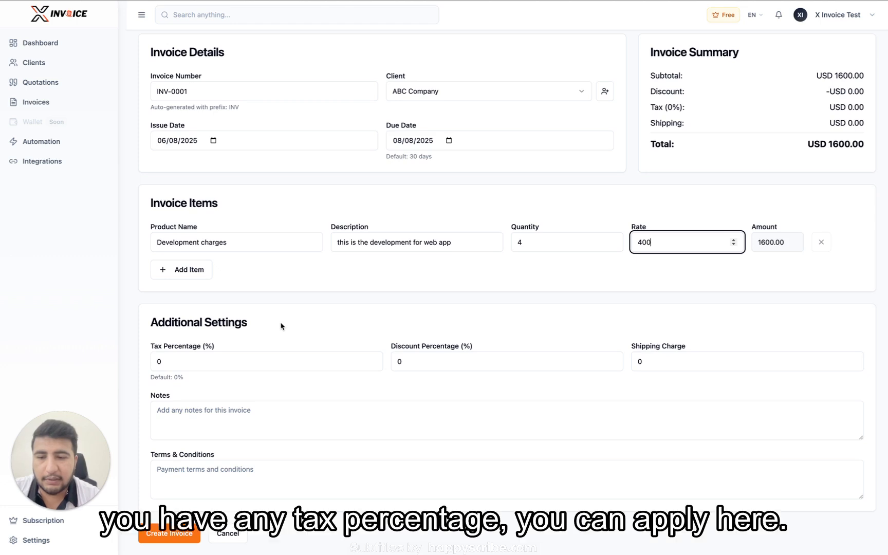
Step: Set the tax percentage to 1, bringing the total to USD 1616.00
left_click(204, 368)
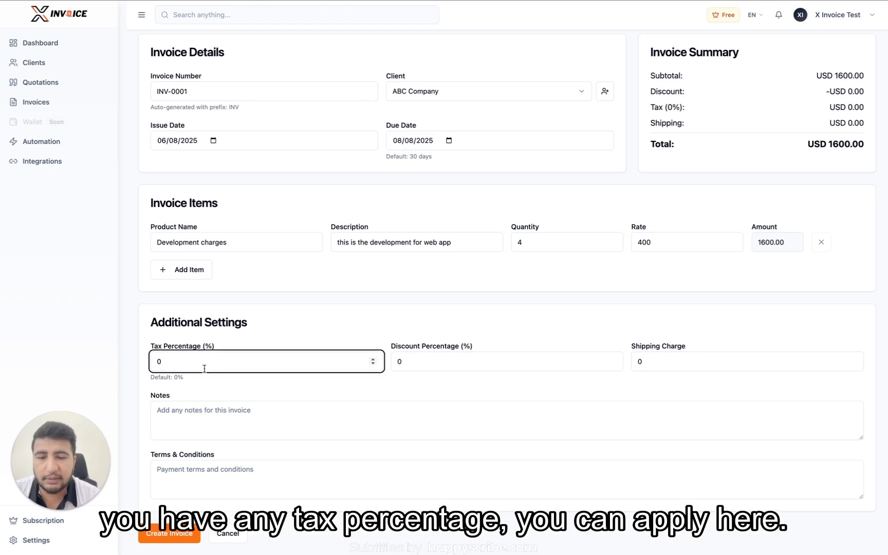
type("1")
key("Left")
key("BackSpace")
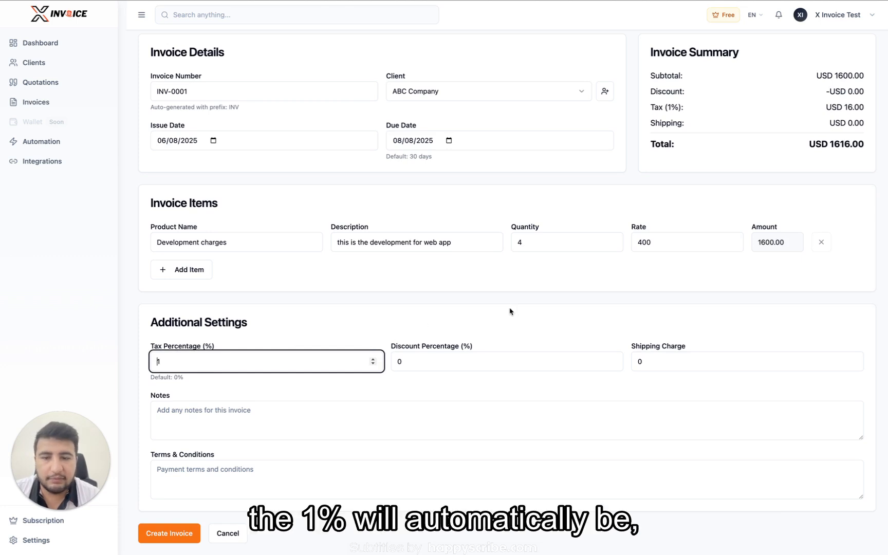
triple_click(832, 144)
left_click(758, 158)
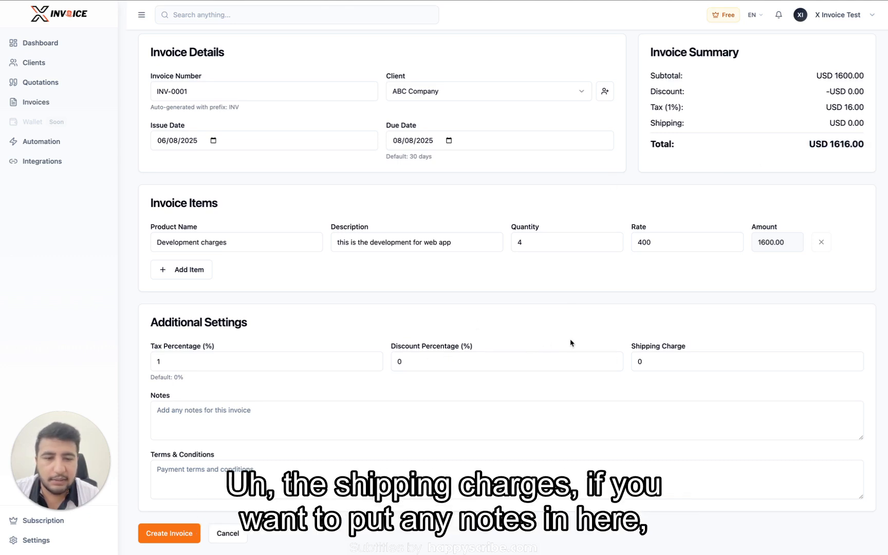
Step: Write a dummy note and the terms text 'and the payment terms here'
left_click(305, 416)
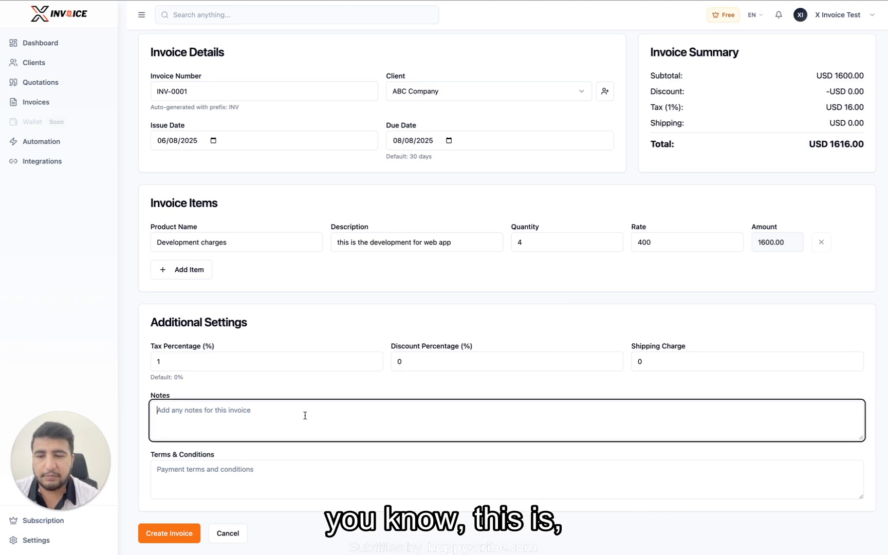
type("th")
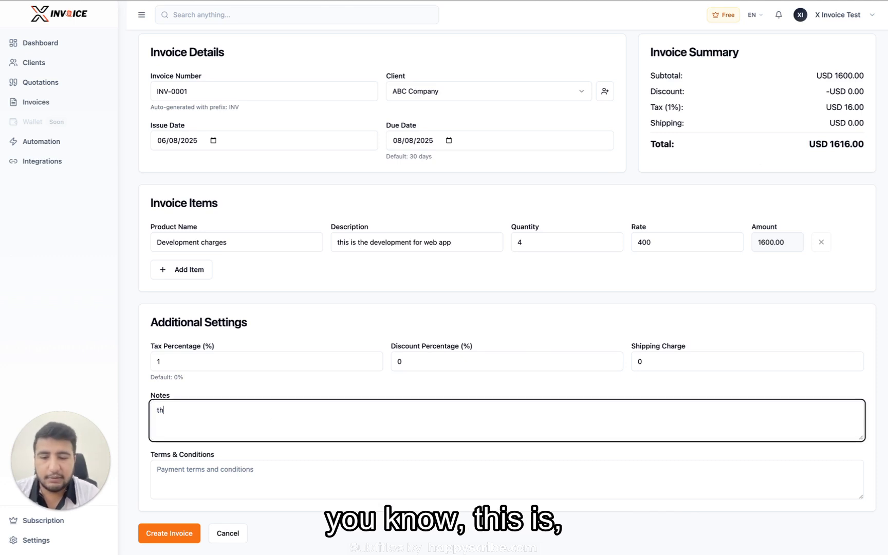
type("is is a dem")
key("BackSpace")
key("BackSpace")
type("ummy note")
left_click(266, 464)
type("and ")
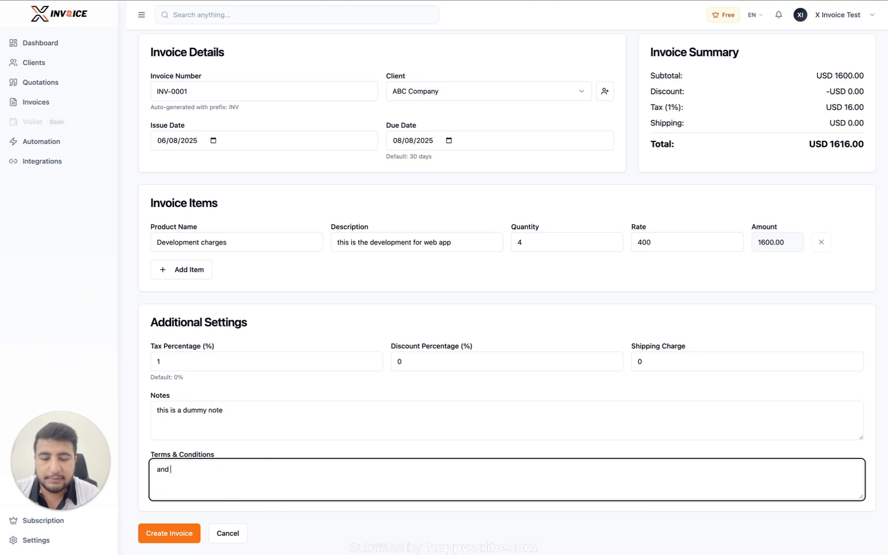
type("the payment terms here")
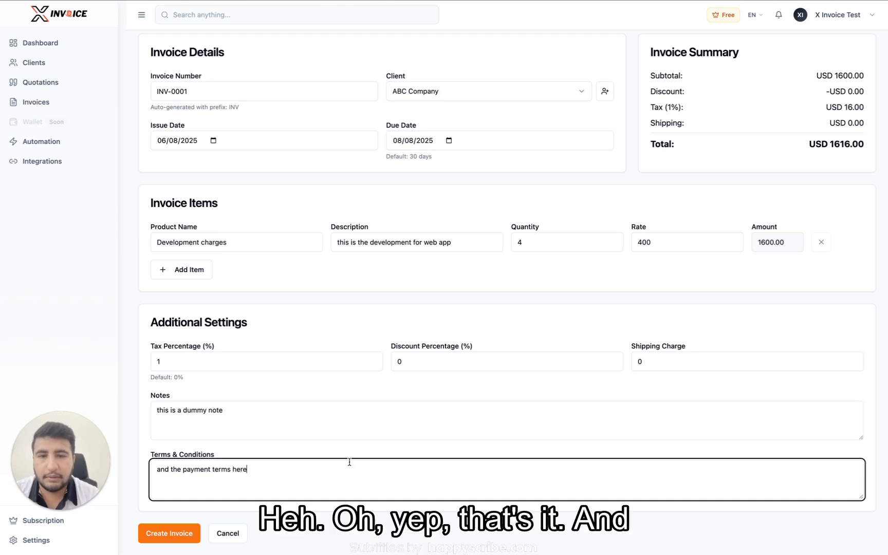
scroll(349, 461, "up", 1)
scroll(349, 462, "down", 1)
Step: Save invoice INV-0001 and toggle the invoice list between Cards and Table layouts
left_click(174, 544)
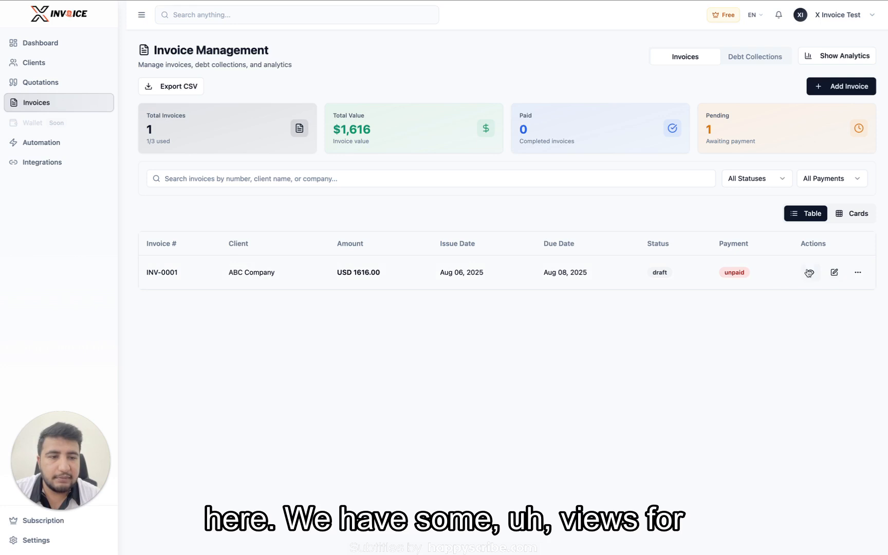
left_click(846, 214)
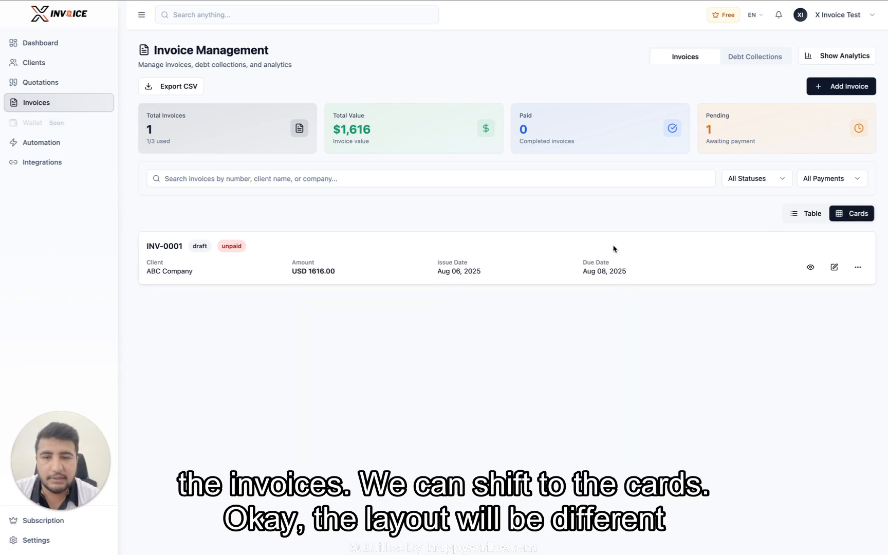
left_click(799, 213)
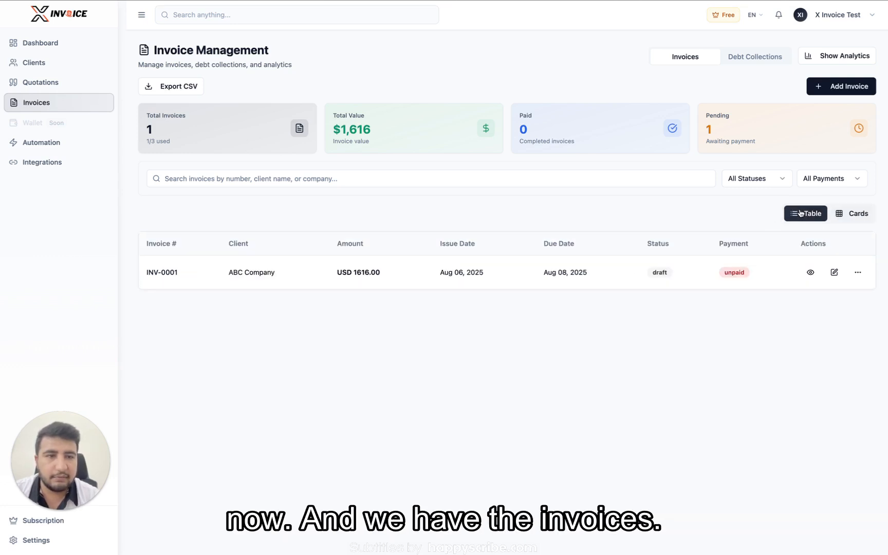
Step: Open the detail page of invoice INV-0001 and look over its contents
left_click(811, 273)
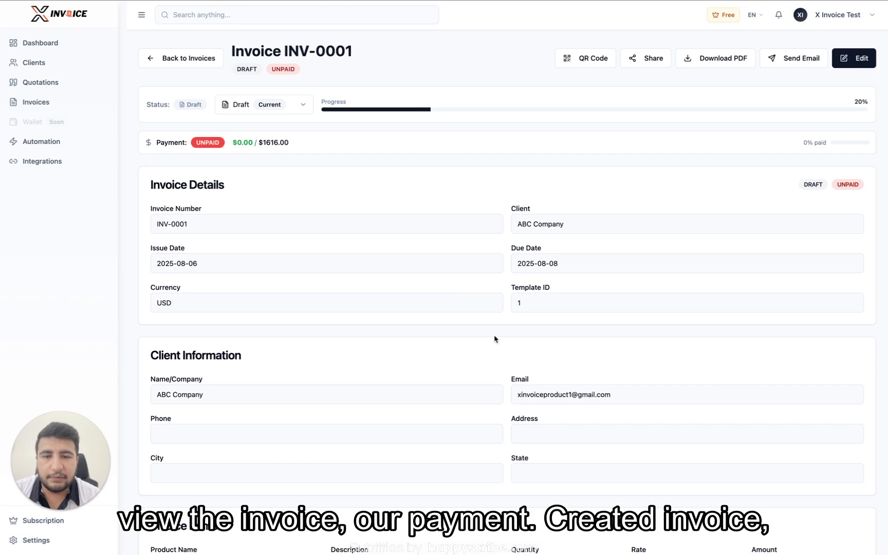
scroll(494, 339, "down", 6)
scroll(495, 339, "up", 6)
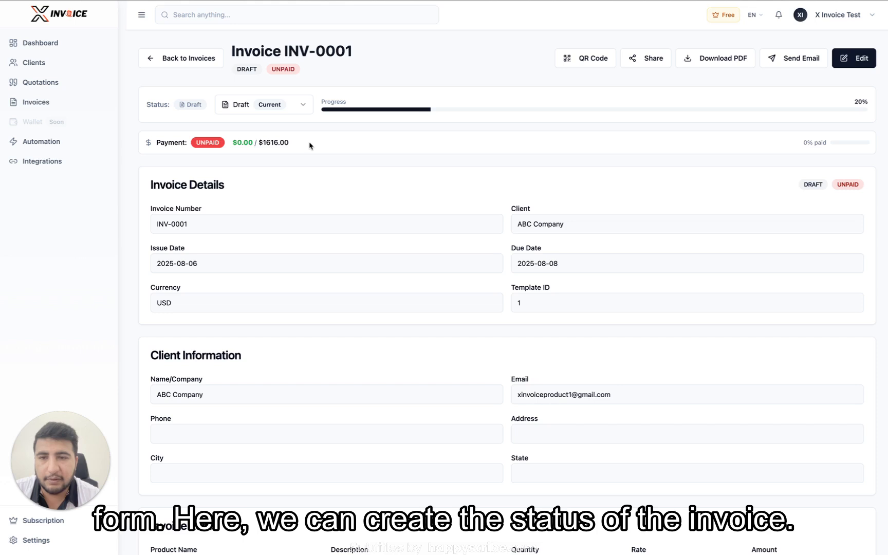
Step: Check the Draft status list without changing it and review the $0.00 of $1616.00 paid
left_click(281, 104)
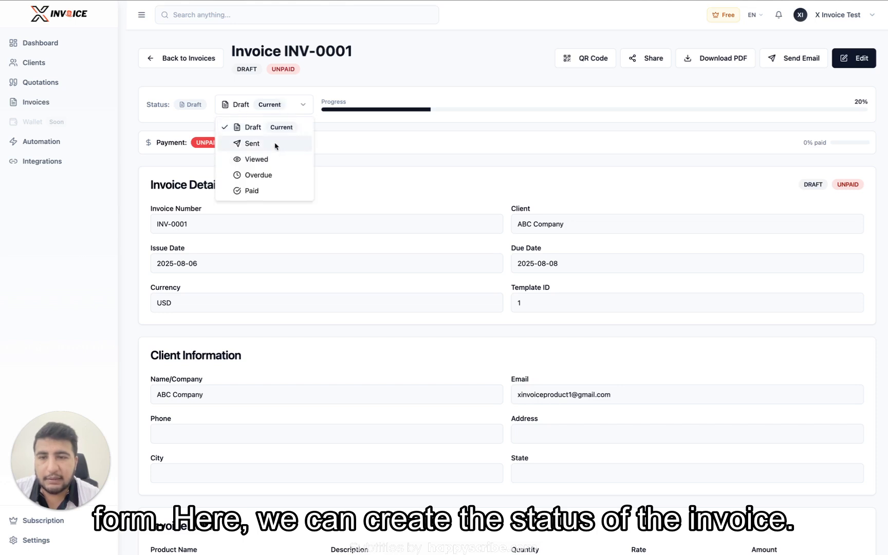
left_click(351, 165)
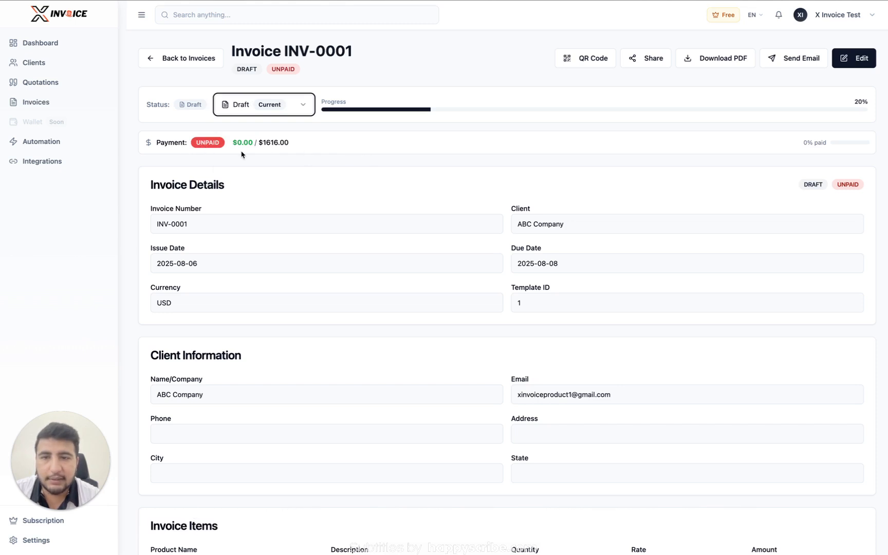
left_click_drag(237, 144, 254, 144)
left_click(274, 143)
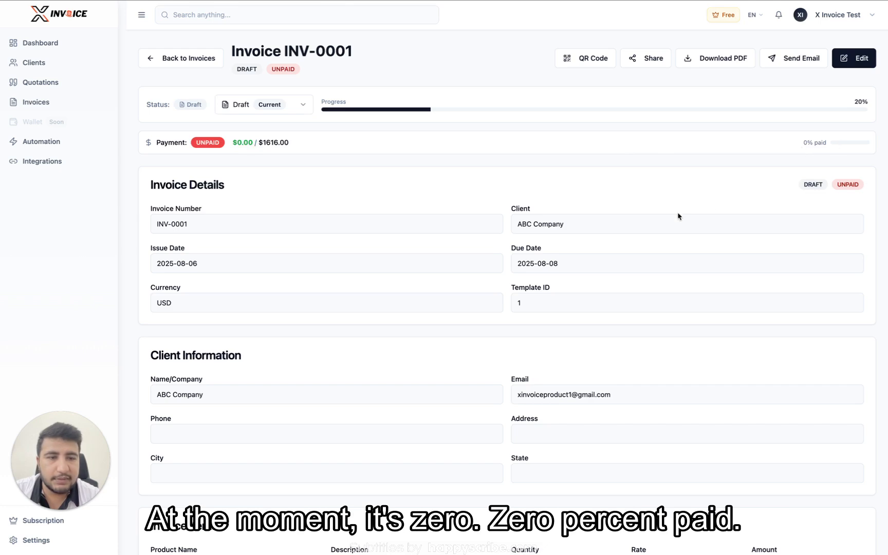
scroll(519, 277, "down", 8)
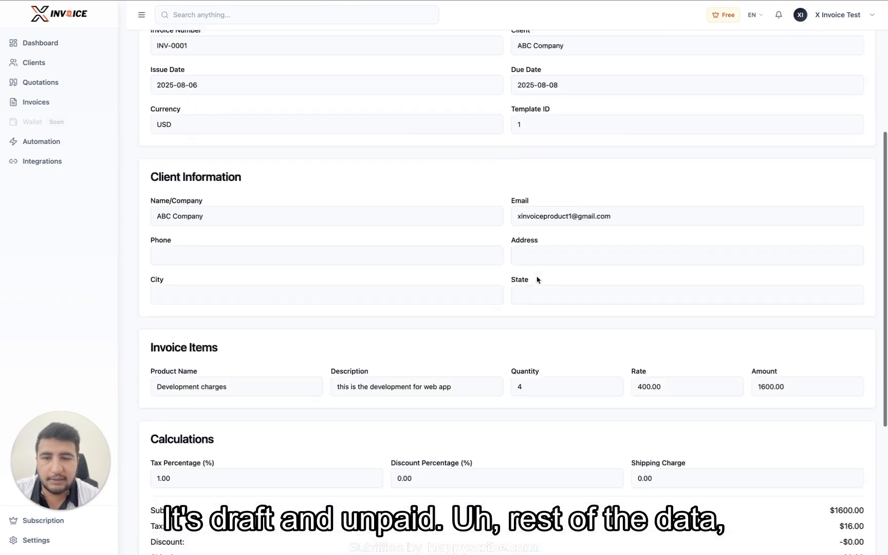
scroll(483, 307, "up", 8)
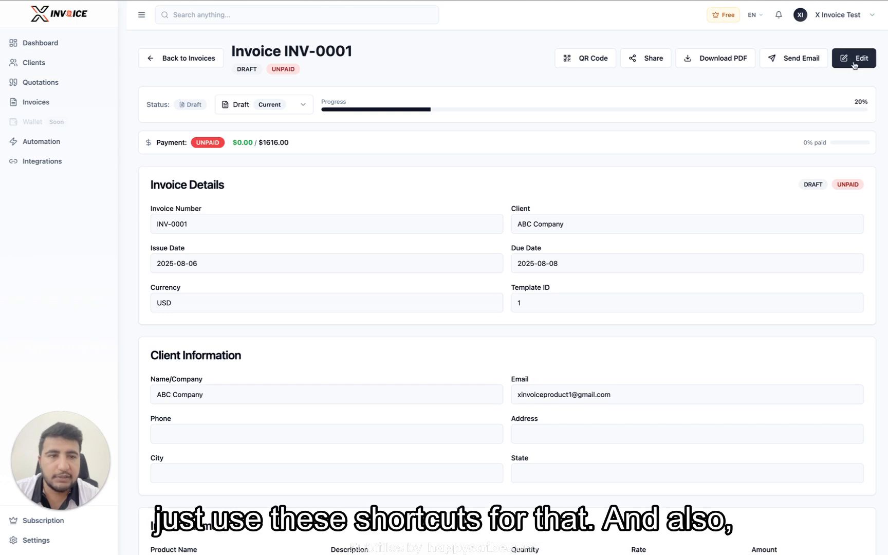
Step: Go back to the invoice list and view INV-0001's more-actions menu without choosing an action
left_click(176, 62)
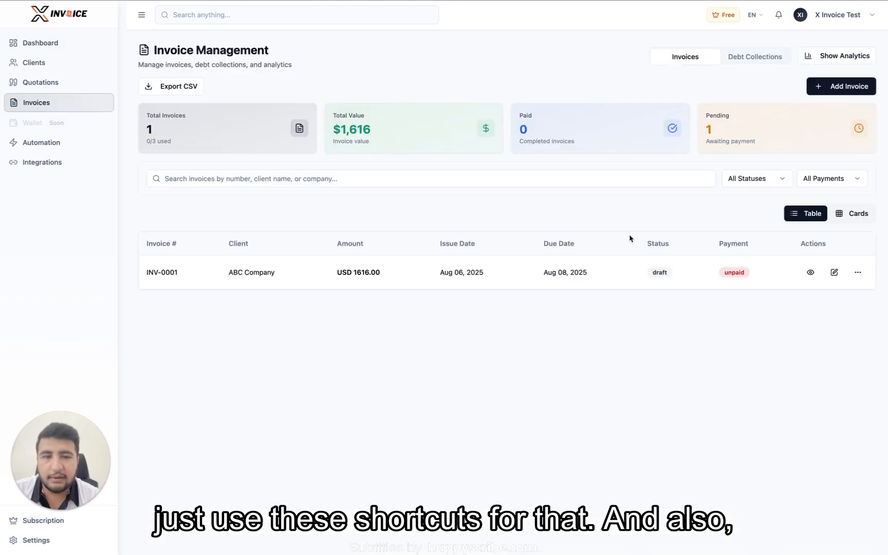
left_click(858, 274)
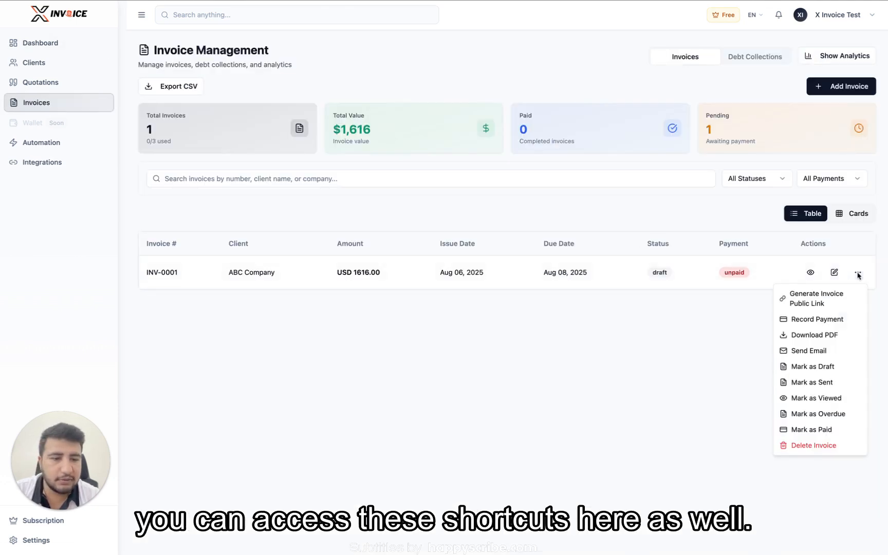
left_click(741, 332)
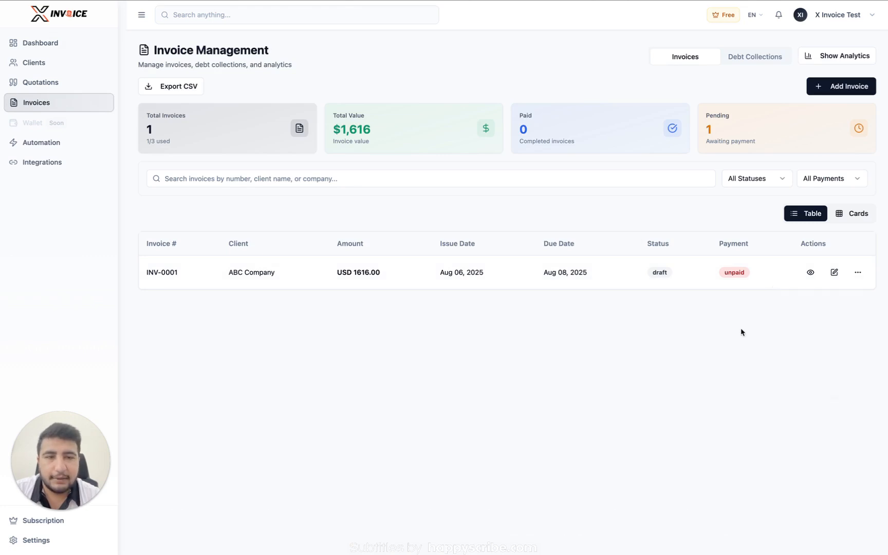